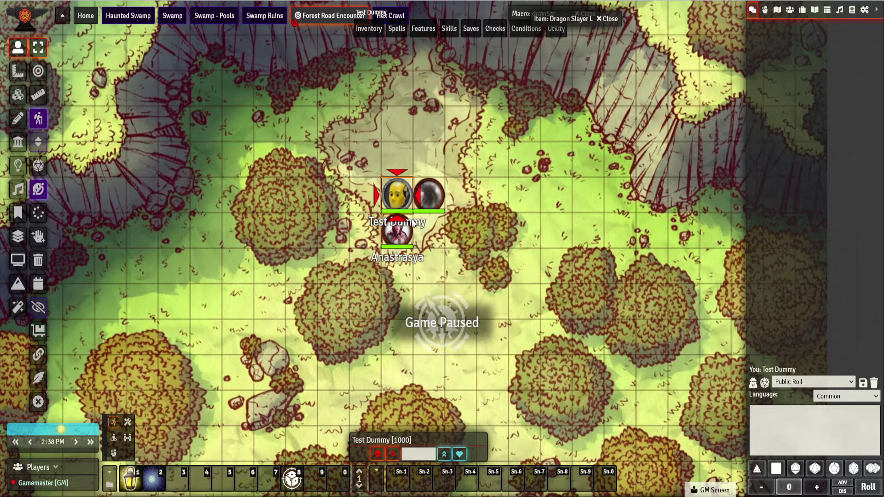
- Check the Test Dummy's sheet, then confirm the vampire's Bite has on-use macro VampDrainHP
{"action": "double_click", "coordinate": [392, 197]}
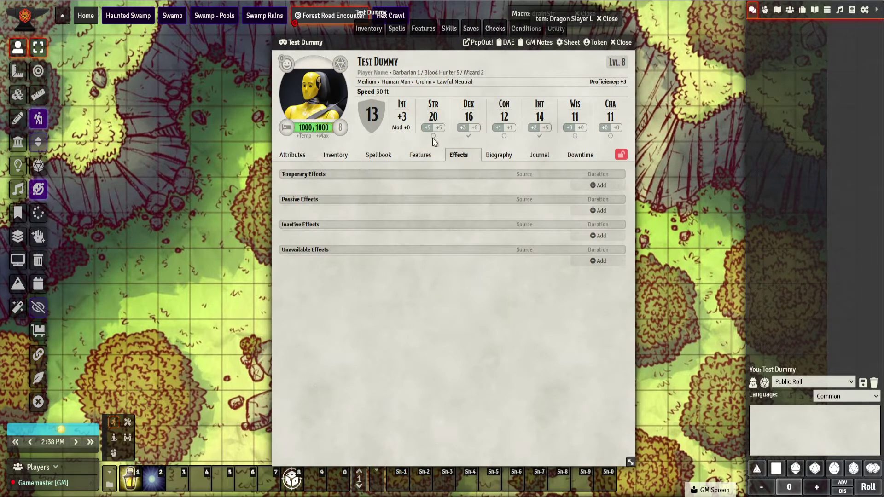
{"action": "left_click", "coordinate": [623, 42]}
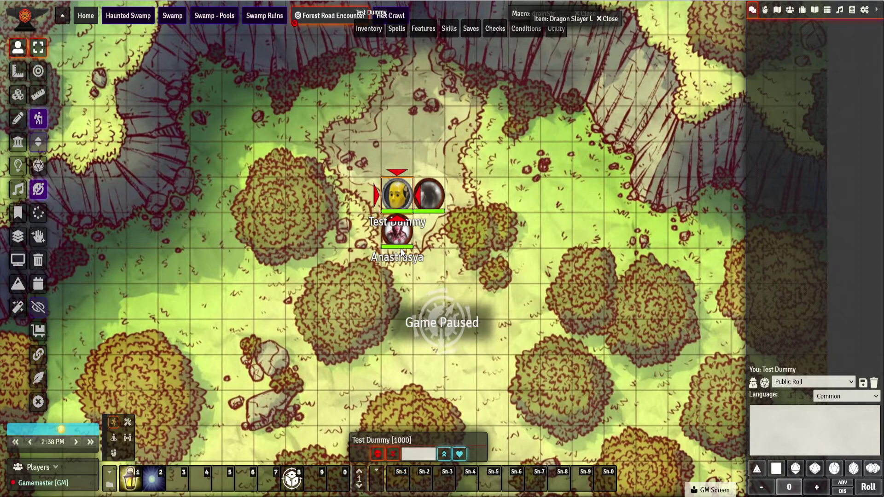
{"action": "double_click", "coordinate": [405, 236]}
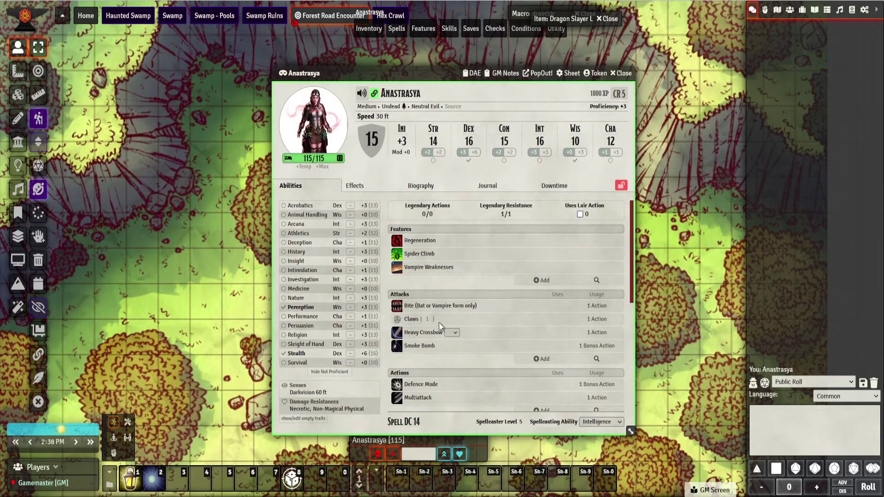
{"action": "right_click", "coordinate": [432, 312]}
{"action": "left_click", "coordinate": [454, 325]}
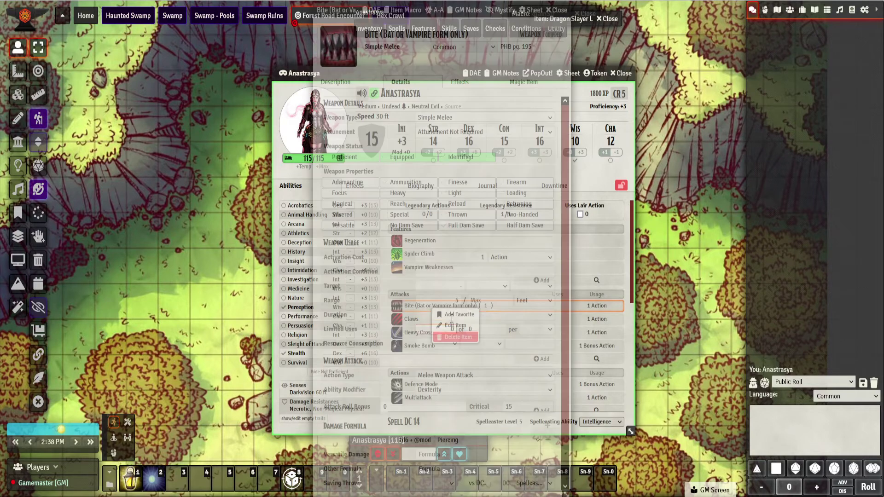
{"action": "scroll", "coordinate": [411, 260], "scroll_direction": "down", "scroll_amount": 1}
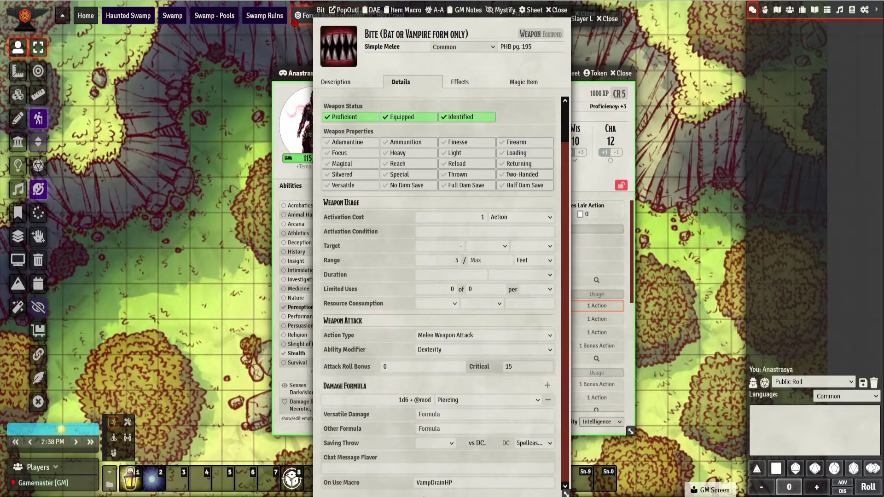
{"action": "left_click", "coordinate": [447, 482]}
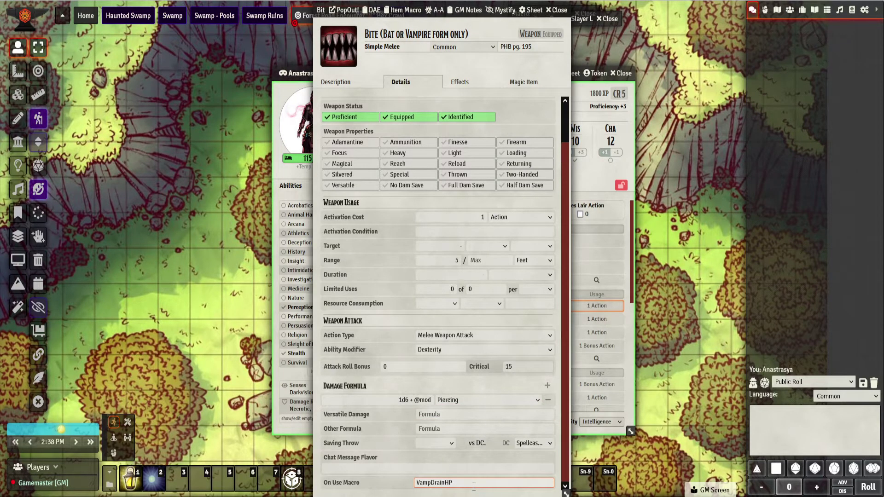
{"action": "key", "text": "Return"}
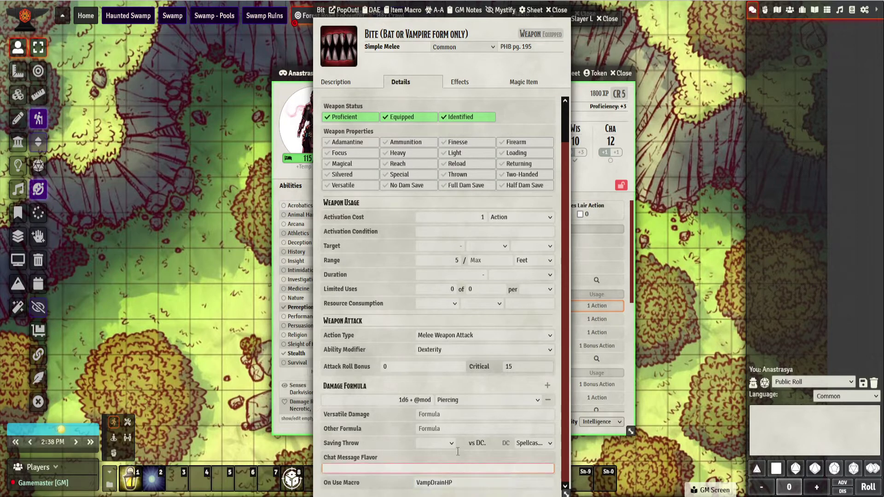
{"action": "left_click", "coordinate": [563, 11]}
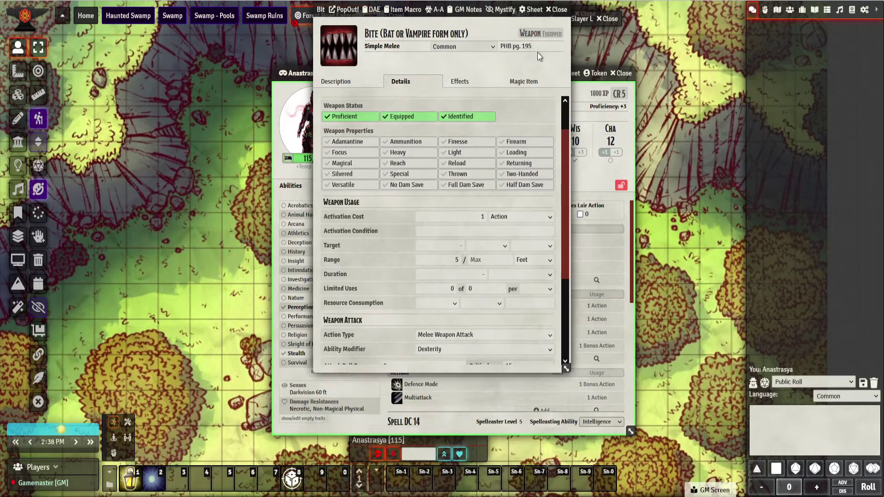
{"action": "left_click", "coordinate": [617, 73]}
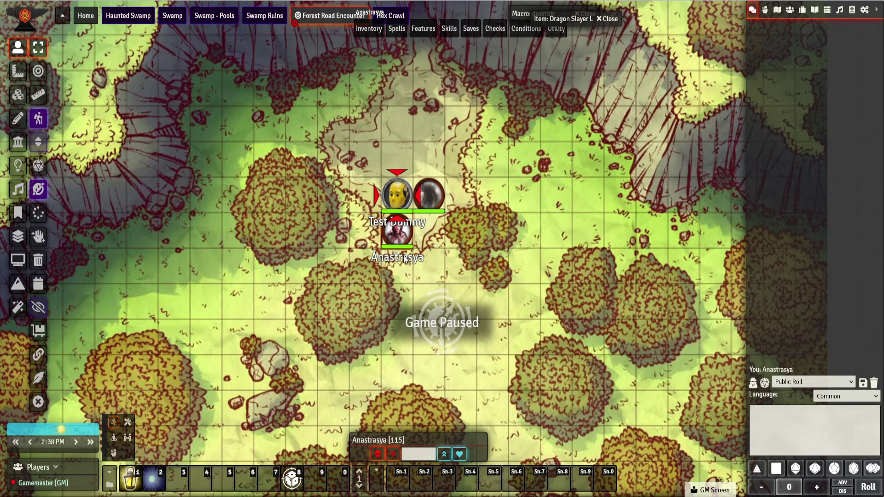
- Post the Bite card to chat and roll its attack against the Test Dummy with advantage
{"action": "mouse_move", "coordinate": [403, 249]}
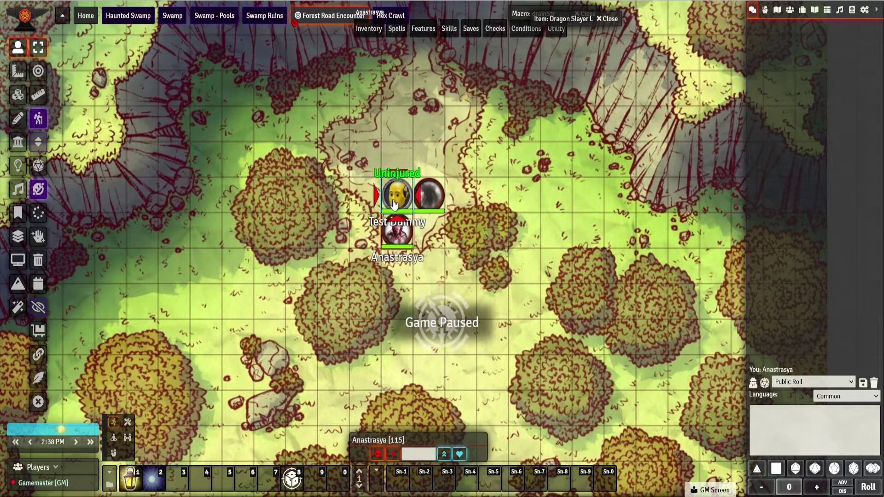
{"action": "mouse_move", "coordinate": [363, 28]}
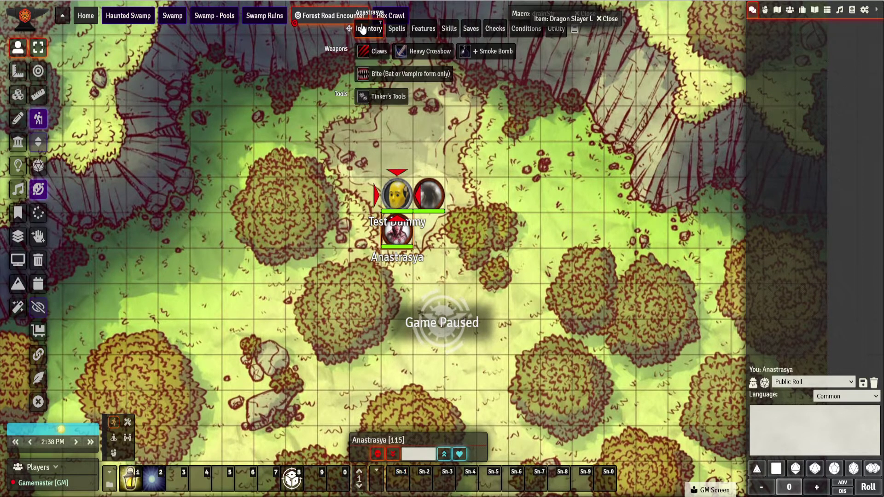
{"action": "left_click", "coordinate": [381, 74]}
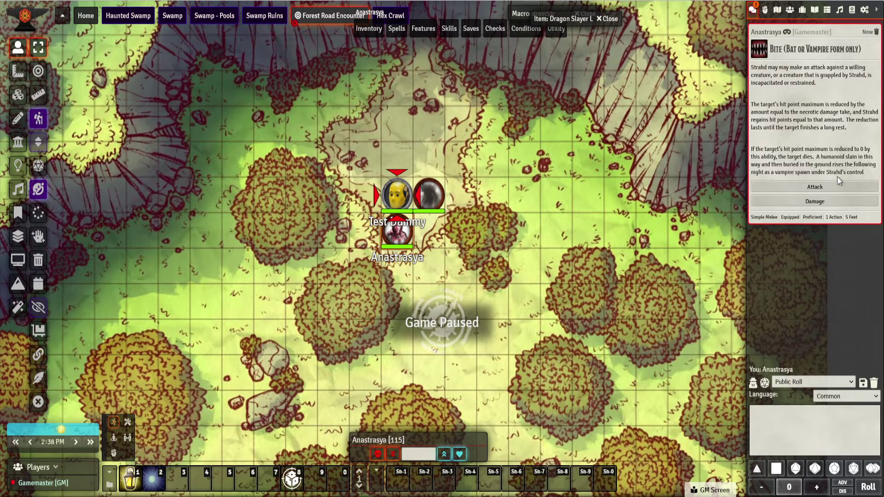
{"action": "left_click", "coordinate": [809, 186]}
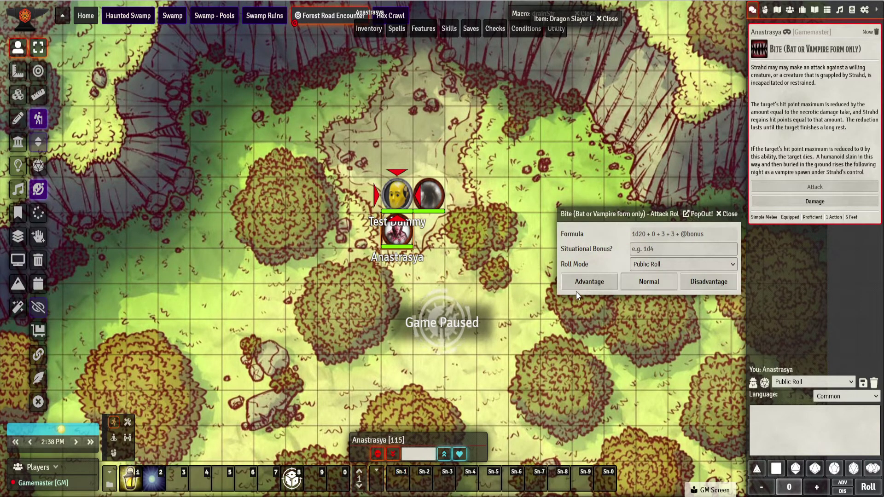
{"action": "left_click", "coordinate": [589, 282]}
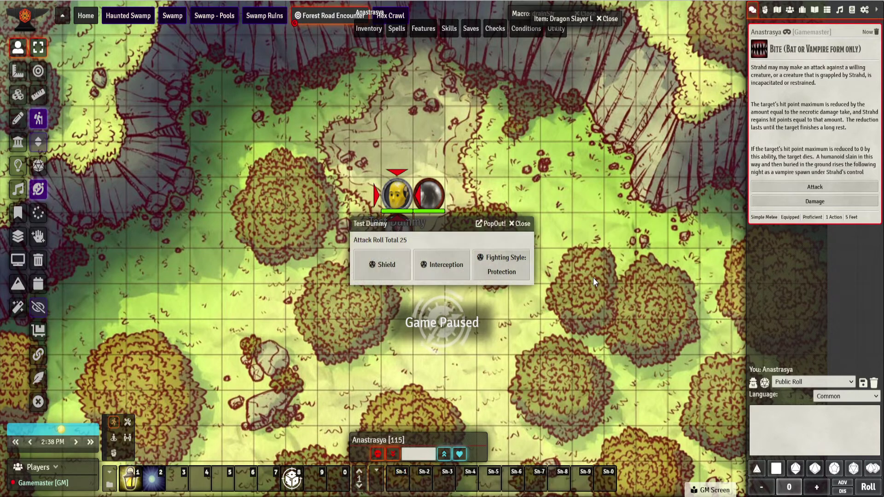
{"action": "left_click", "coordinate": [520, 224]}
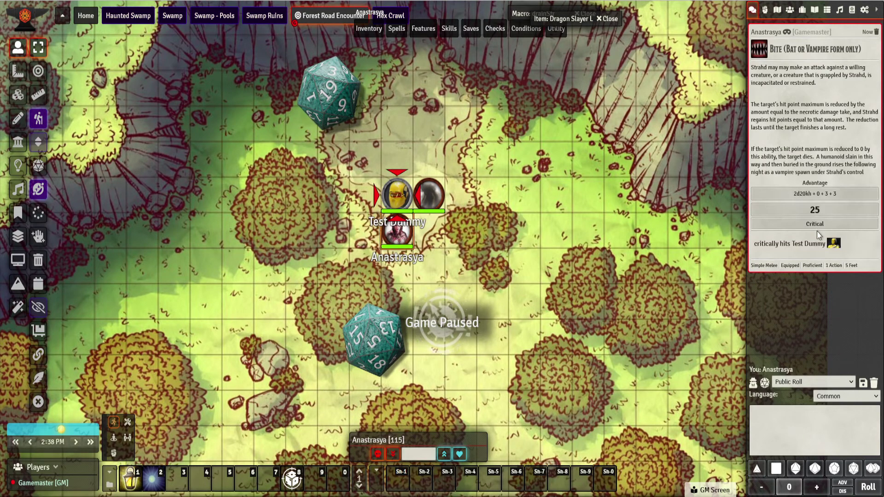
- Roll the Bite's piercing and necrotic damage as a critical hit
{"action": "left_click", "coordinate": [826, 224]}
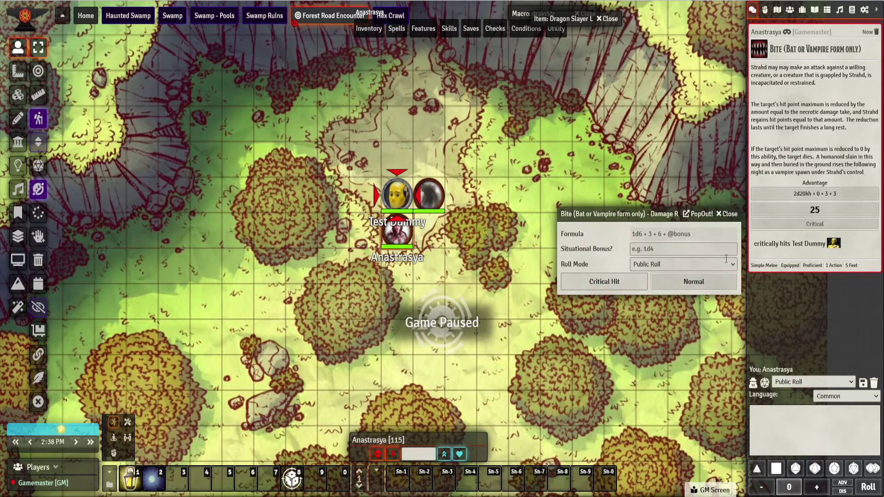
{"action": "left_click", "coordinate": [669, 287]}
{"action": "left_click", "coordinate": [707, 281]}
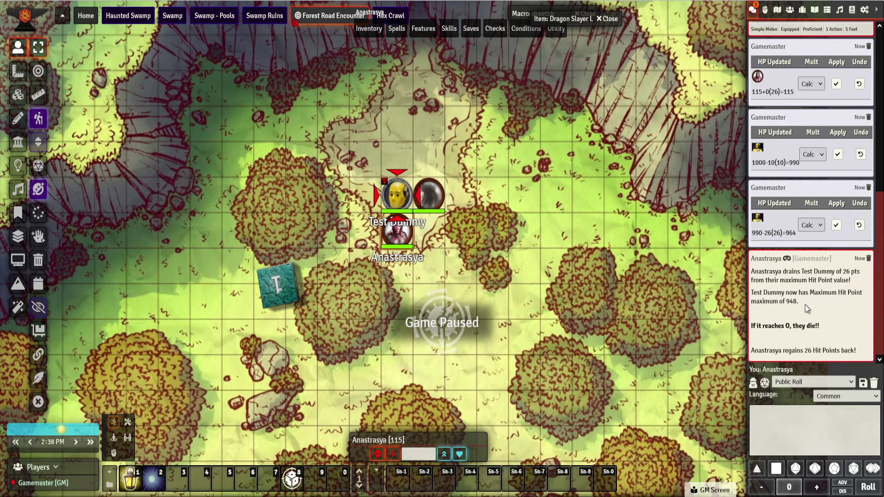
{"action": "scroll", "coordinate": [805, 305], "scroll_direction": "up", "scroll_amount": 5}
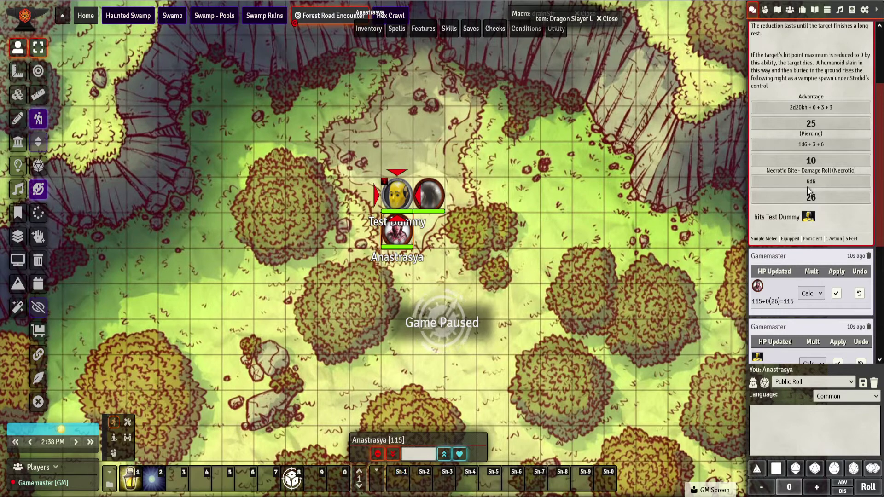
{"action": "scroll", "coordinate": [809, 189], "scroll_direction": "down", "scroll_amount": 5}
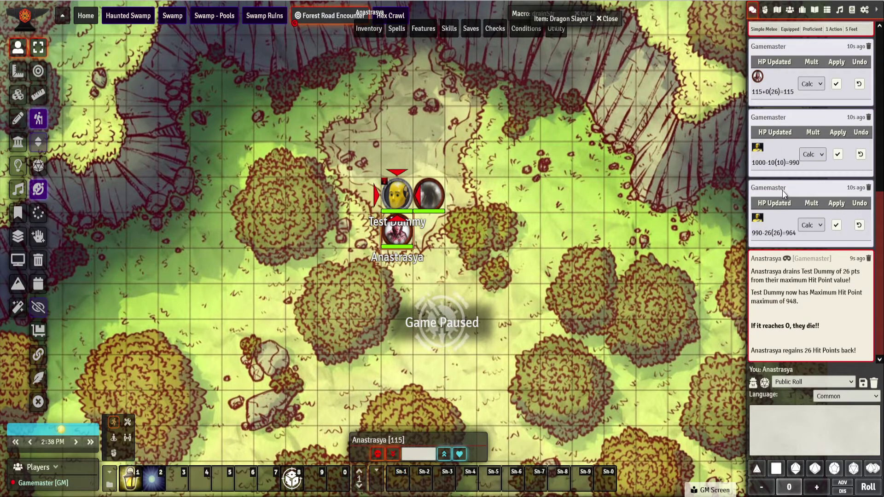
{"action": "scroll", "coordinate": [783, 190], "scroll_direction": "up", "scroll_amount": 3}
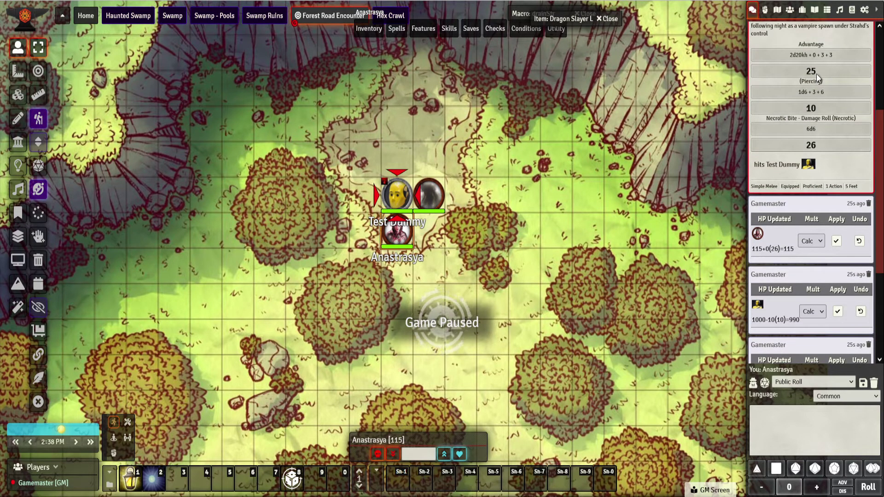
{"action": "scroll", "coordinate": [847, 175], "scroll_direction": "down", "scroll_amount": 2}
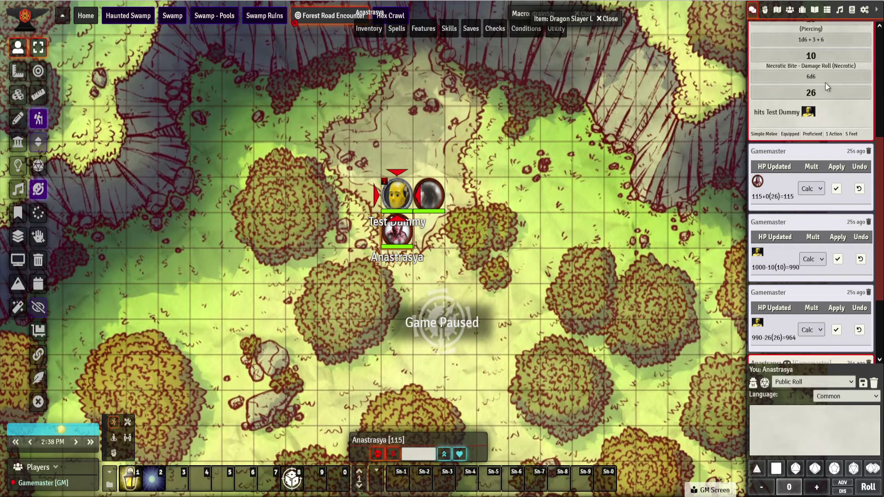
{"action": "mouse_move", "coordinate": [774, 206]}
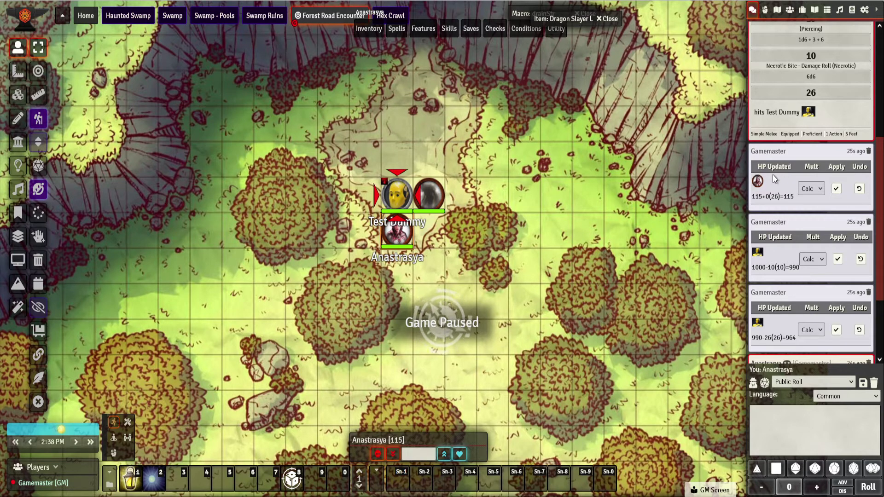
{"action": "mouse_move", "coordinate": [757, 183]}
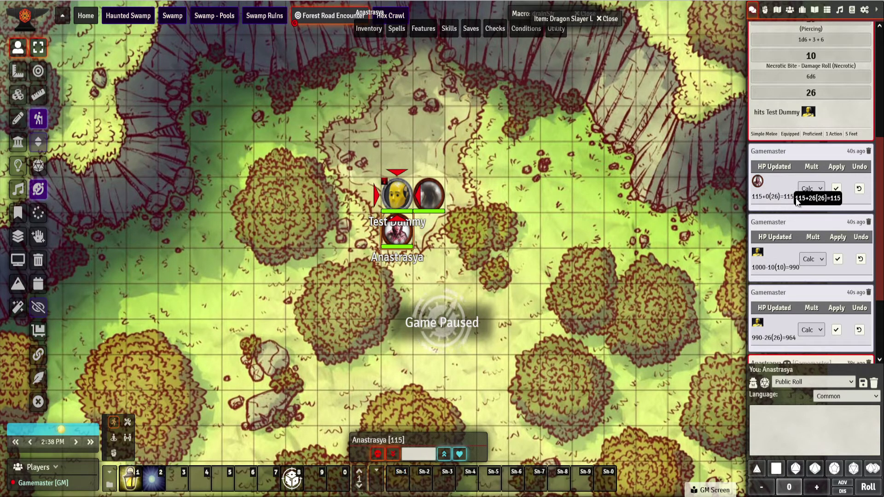
{"action": "scroll", "coordinate": [793, 206], "scroll_direction": "down", "scroll_amount": 3}
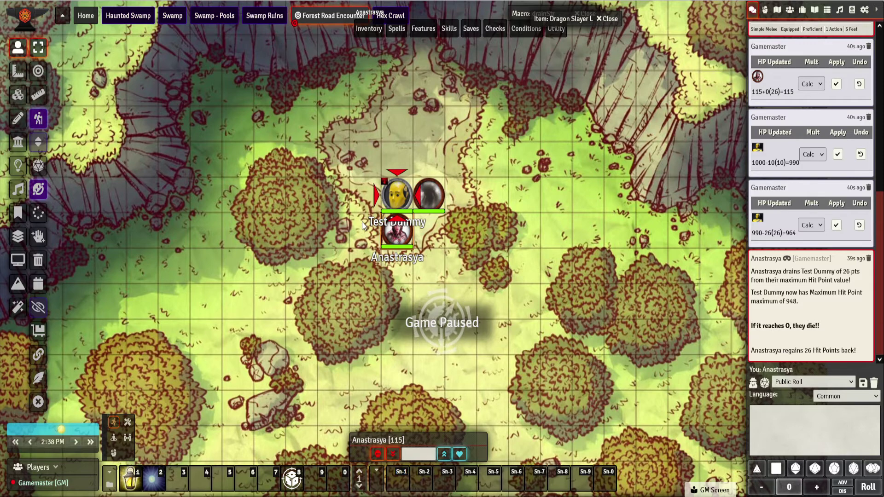
- Open the Test Dummy's sheet and review the Drain effect's attribute changes
{"action": "double_click", "coordinate": [401, 190]}
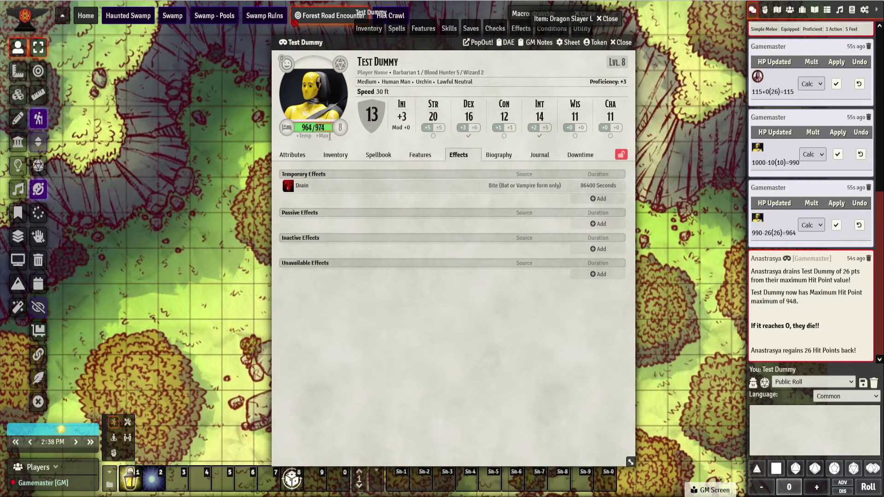
{"action": "right_click", "coordinate": [354, 185]}
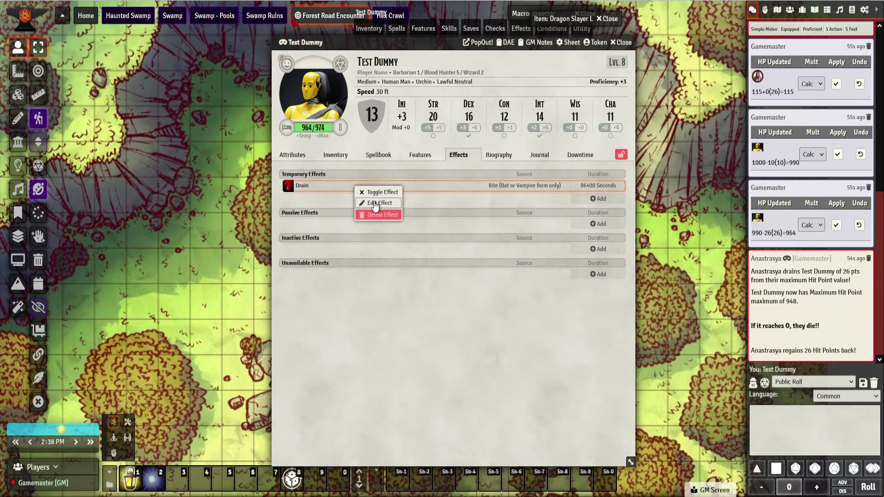
{"action": "left_click", "coordinate": [377, 204]}
{"action": "left_click", "coordinate": [504, 236]}
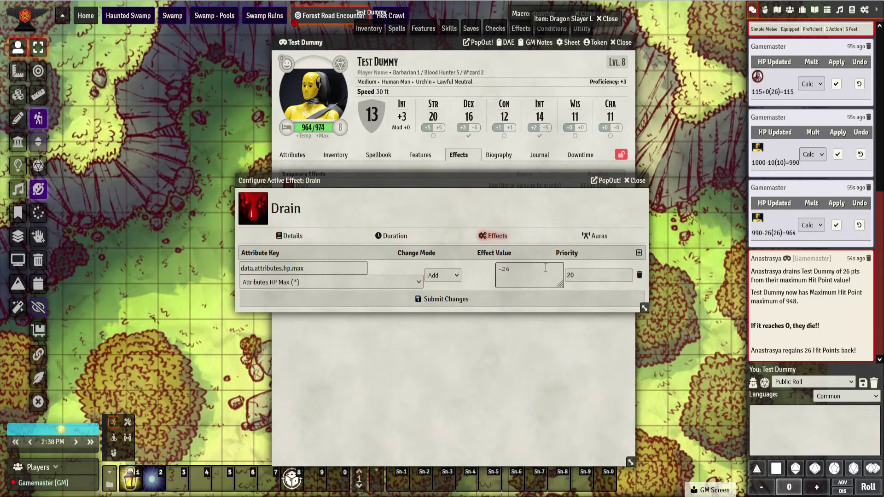
{"action": "left_click", "coordinate": [635, 181]}
- Delete the Drain effect from the Test Dummy and close its sheet
{"action": "right_click", "coordinate": [316, 191]}
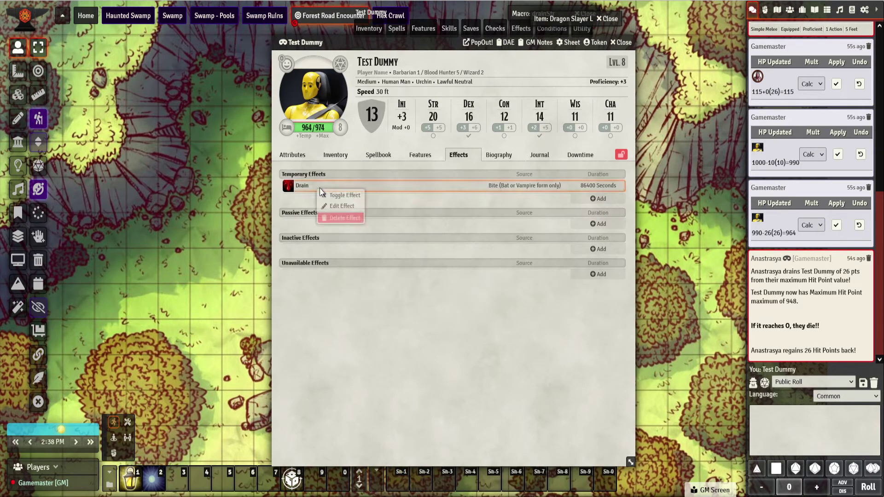
{"action": "left_click", "coordinate": [341, 219]}
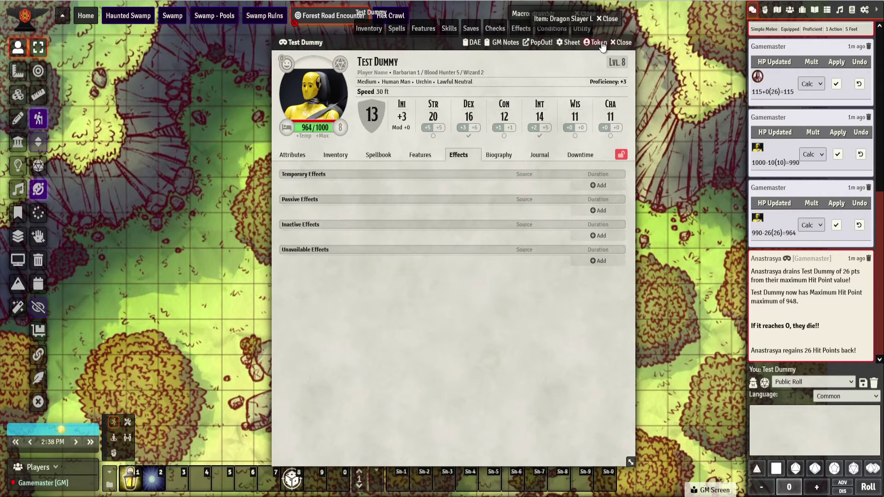
{"action": "left_click", "coordinate": [621, 43]}
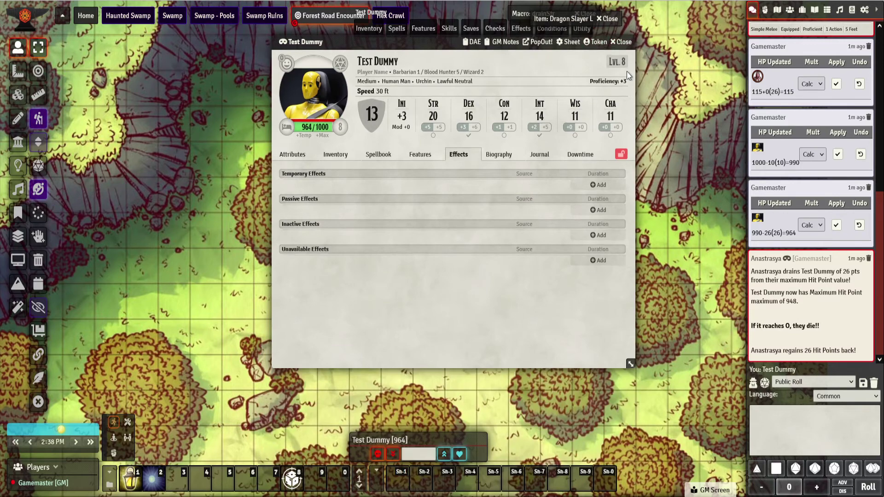
{"action": "mouse_move", "coordinate": [394, 241]}
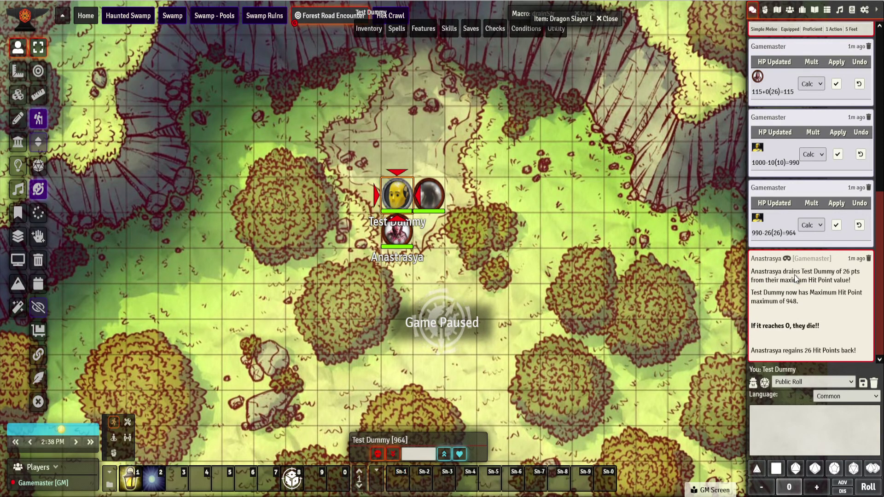
{"action": "scroll", "coordinate": [813, 249], "scroll_direction": "up", "scroll_amount": 3}
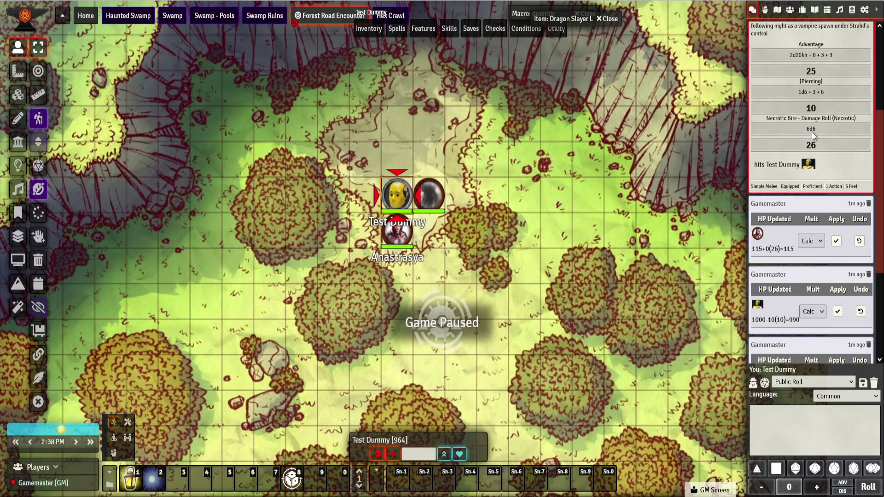
{"action": "scroll", "coordinate": [811, 207], "scroll_direction": "down", "scroll_amount": 3}
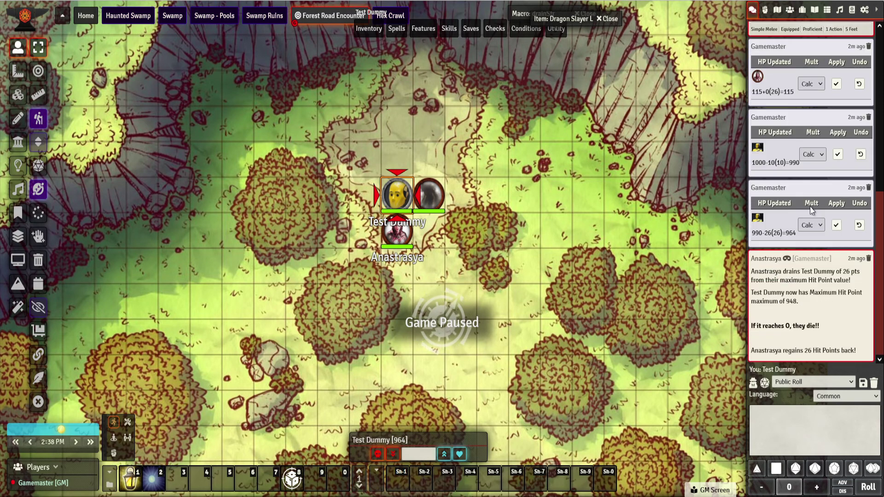